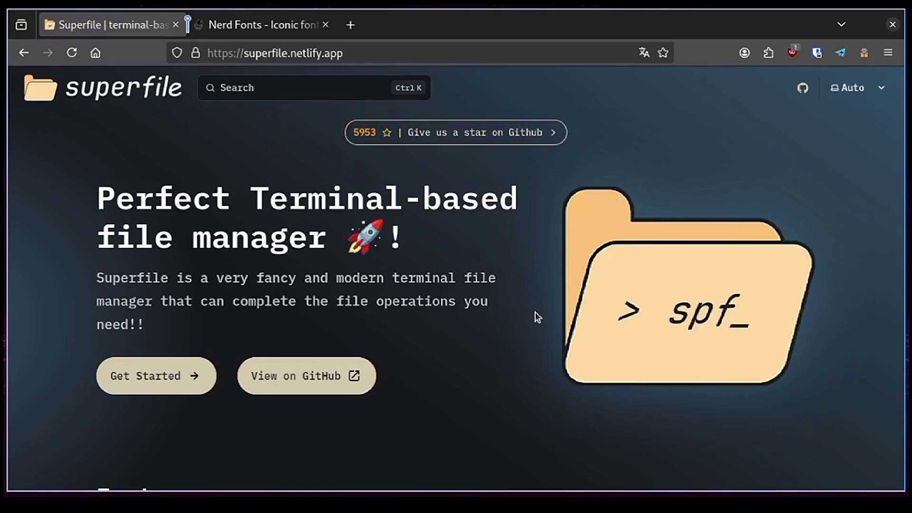
Copy the Linux / MacOs curl install one-liner from the Superfile Installation docs.
click(190, 377)
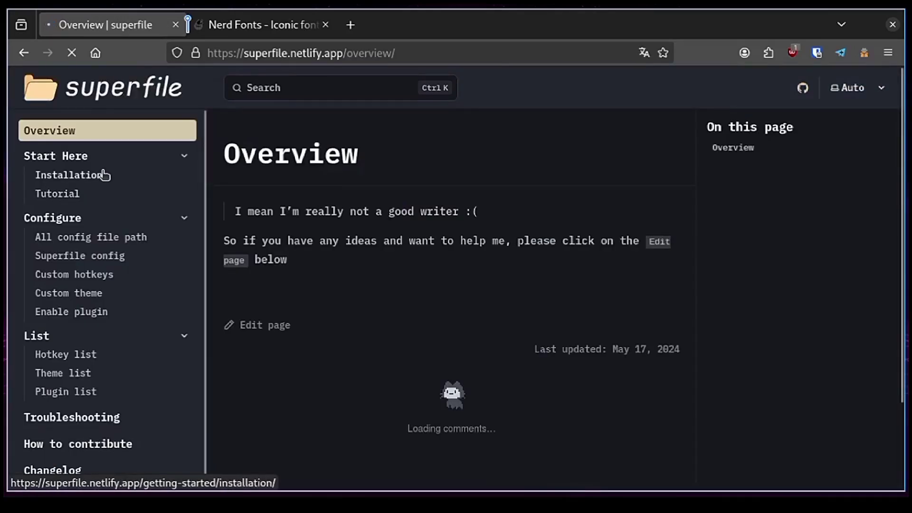
click(106, 175)
scroll(238, 273, down, 5)
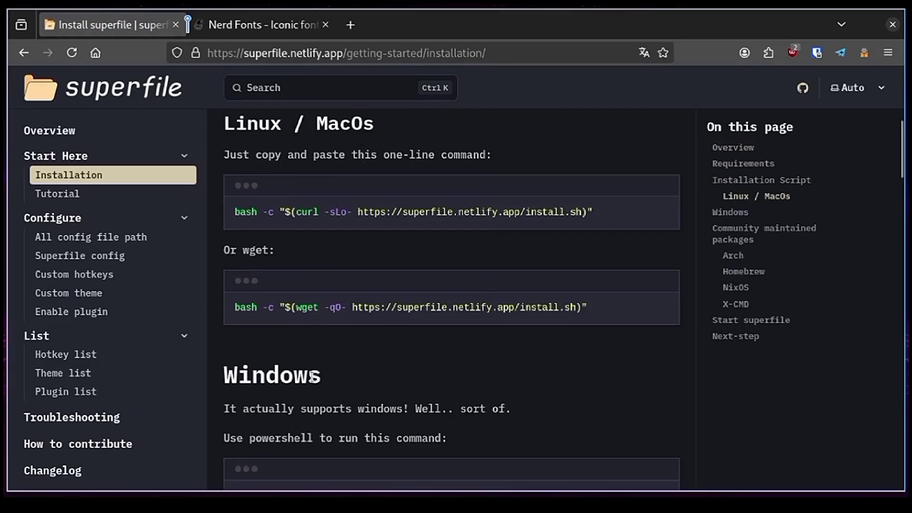
scroll(306, 392, down, 3)
scroll(339, 380, up, 3)
click(663, 212)
Open the Nerd Fonts downloads page and scroll through the patched font list.
click(244, 26)
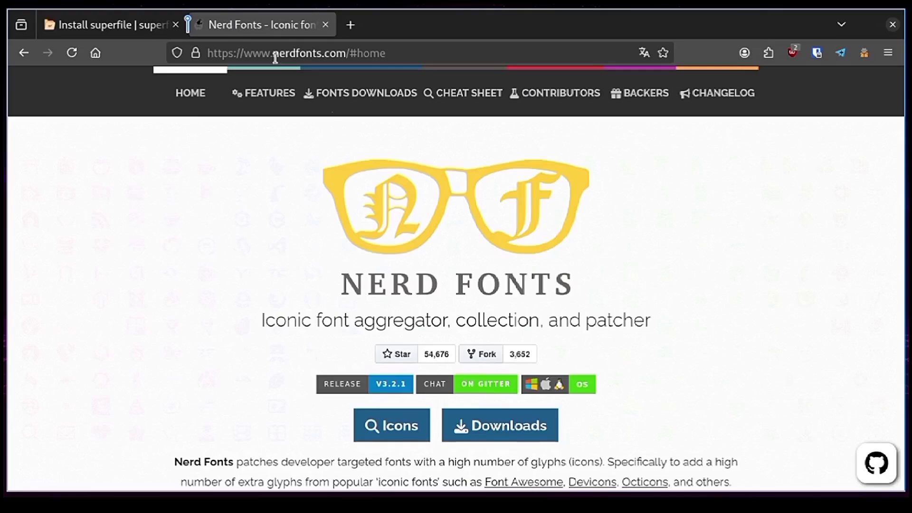
click(354, 97)
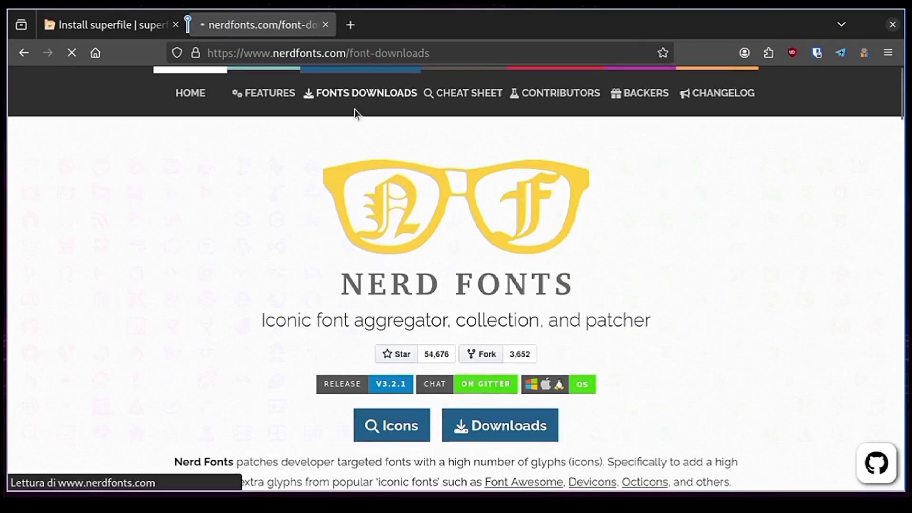
scroll(372, 190, down, 10)
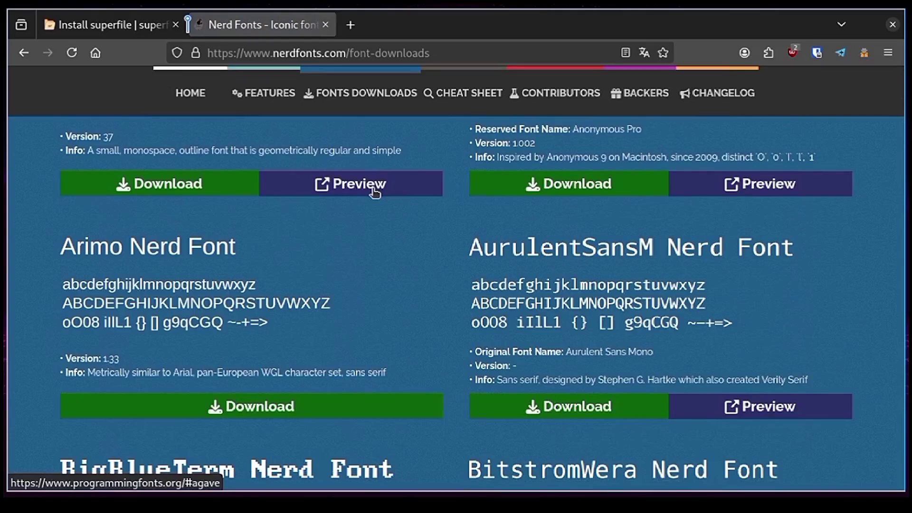
scroll(374, 192, down, 3)
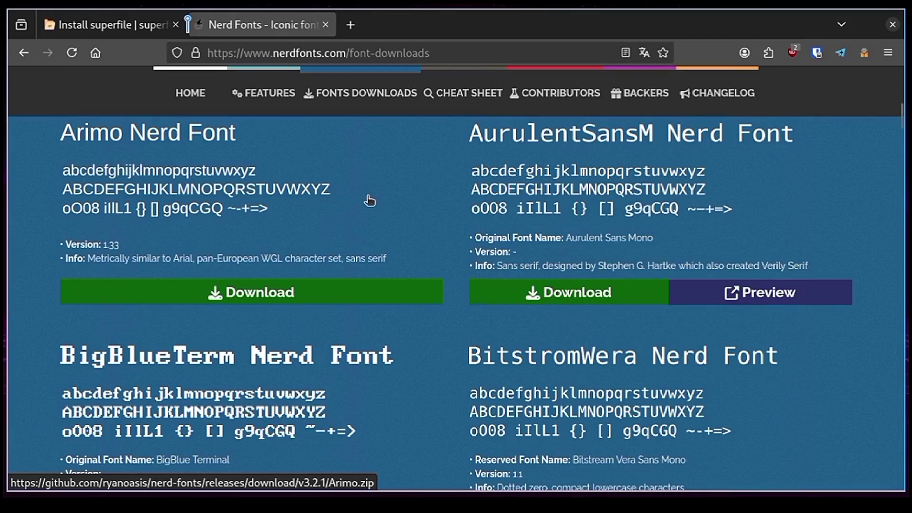
scroll(370, 201, down, 10)
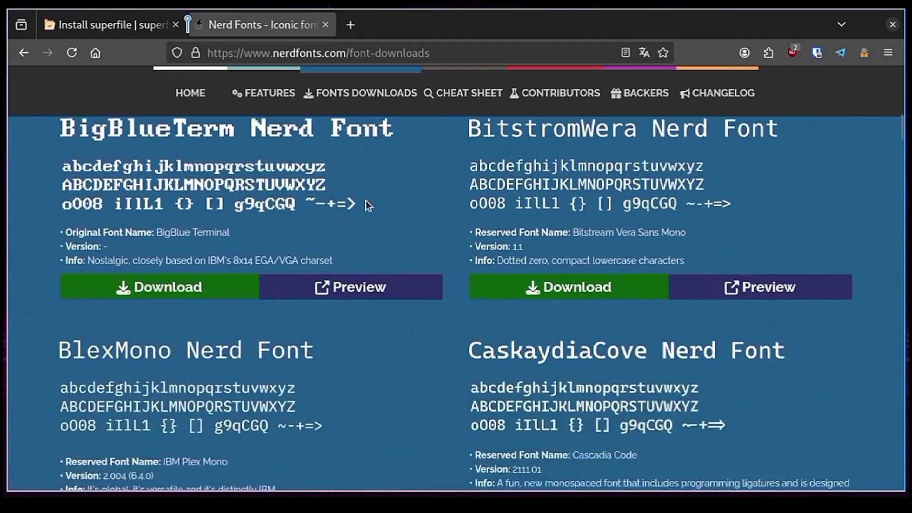
scroll(369, 204, down, 5)
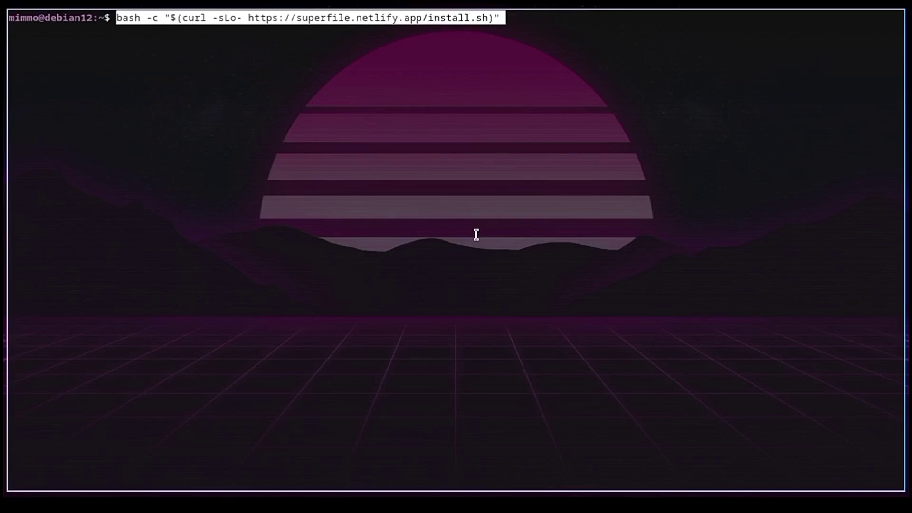
Cancel the pasted install command and run fc-list to check CaskaydiaMono Nerd Font is installed.
key(ctrl+c)
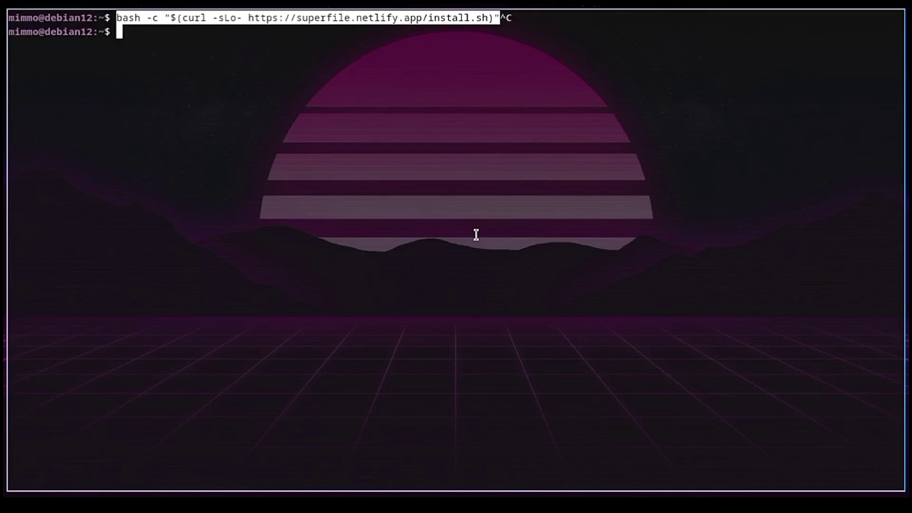
text(fc-list)
key(Return)
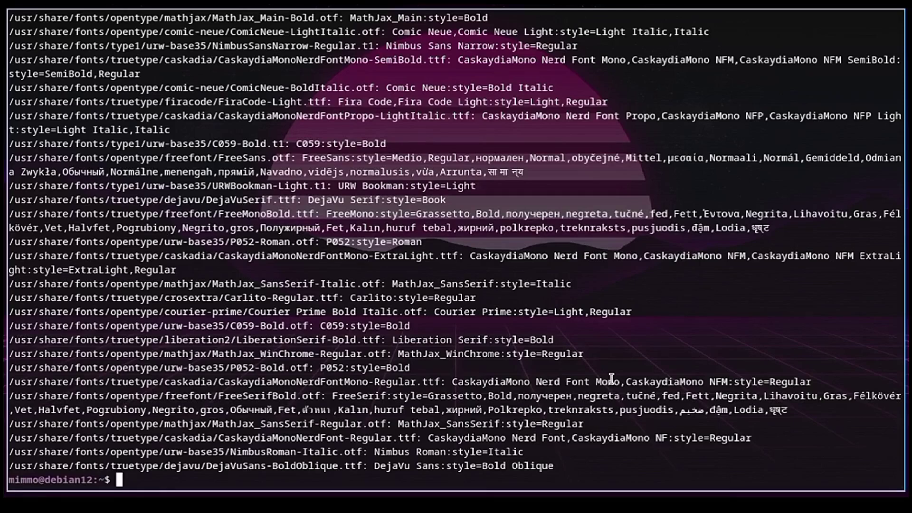
Type fc-cache -f, then clear the screen and erase the unfinished command.
text(fc-cache -f)
key(ctrl+l)
key(ctrl+u)
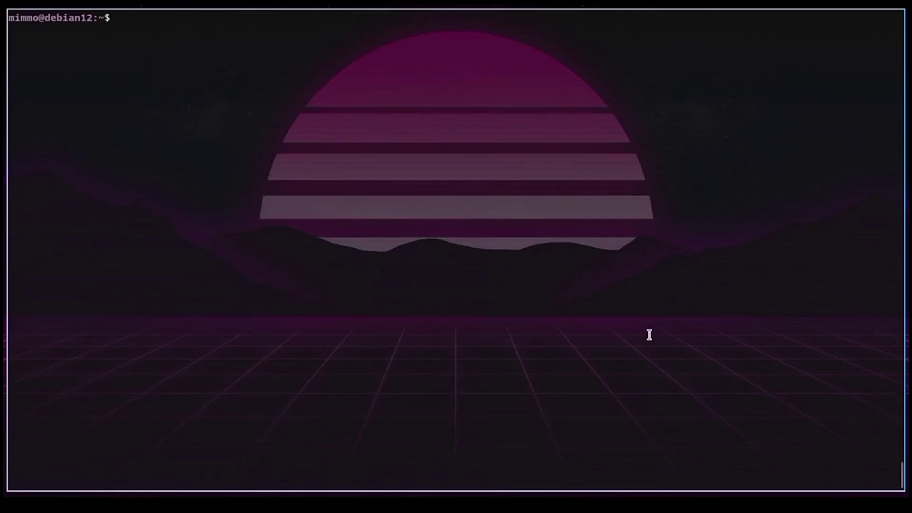
Launch spf, step into the Appunti folder and return to the home folder.
text(spf)
key(Return)
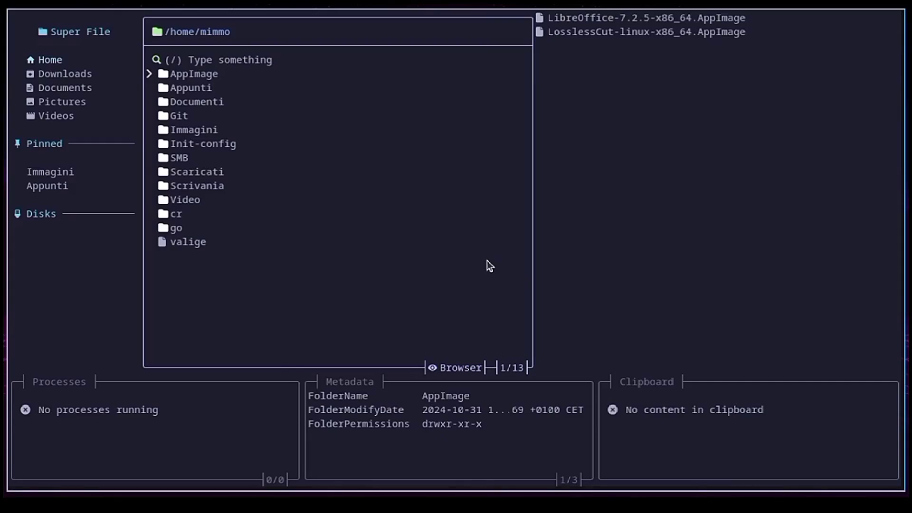
key(Down)
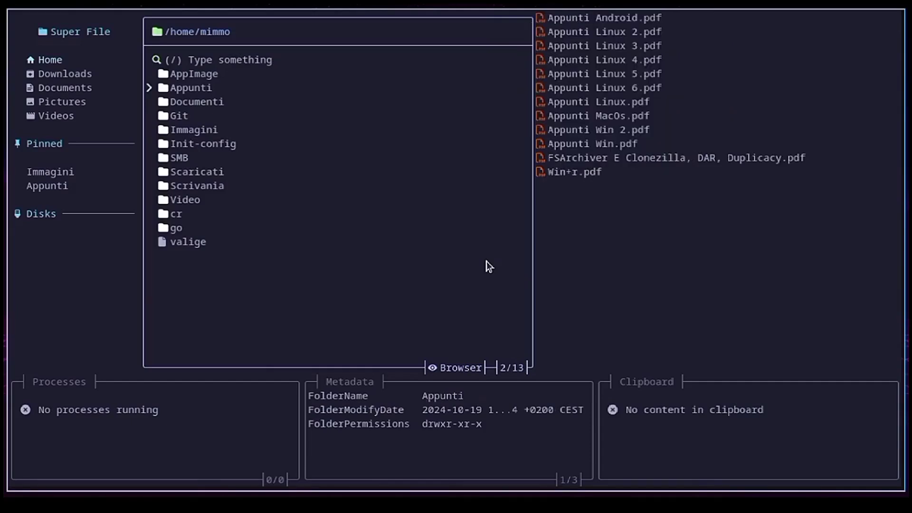
key(Right)
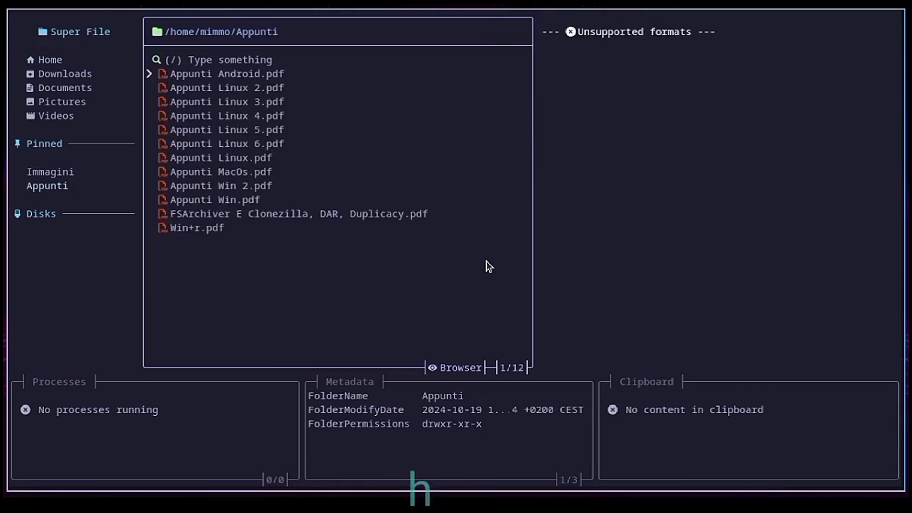
key(h)
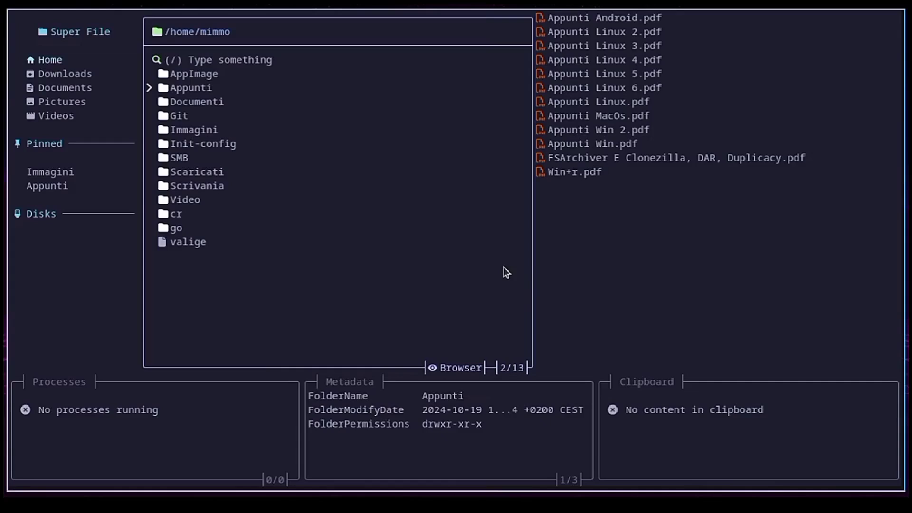
Show then hide the hidden dot-folders, and toggle selection mode on and off.
key(.)
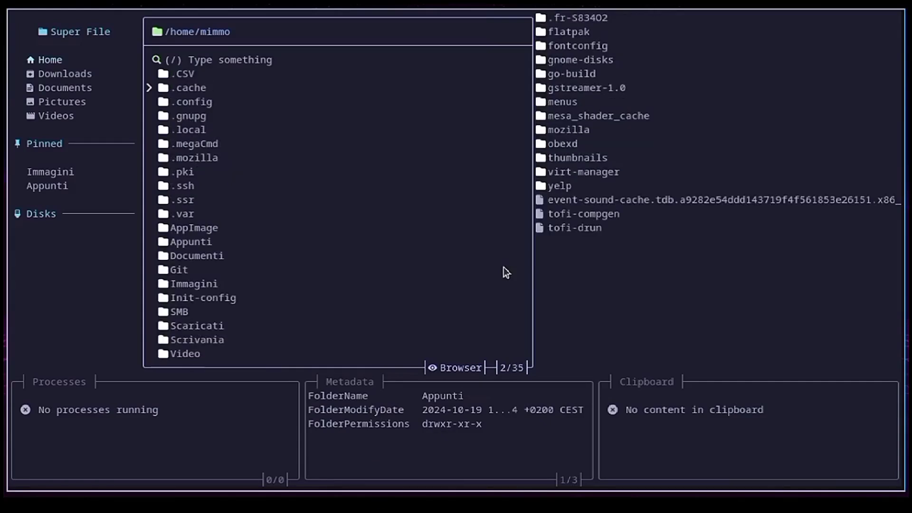
key(.)
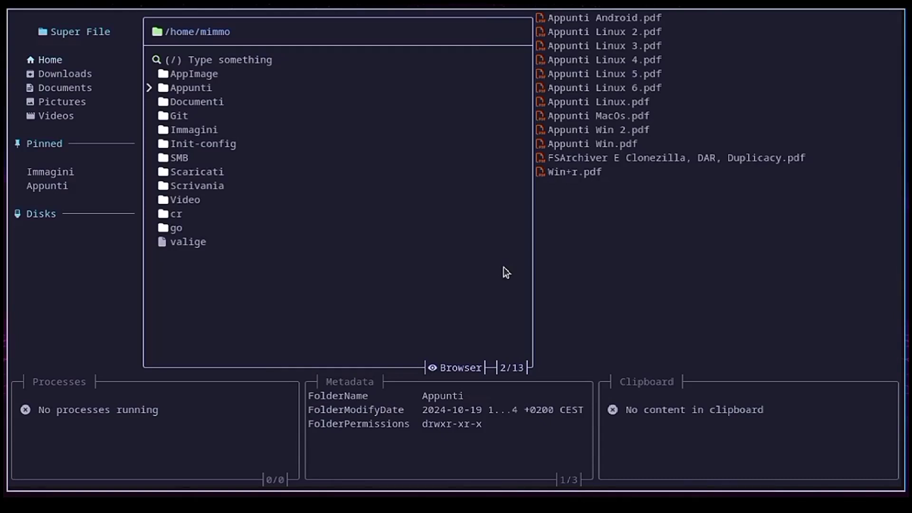
key(v)
key(v)
Open the AppImage folder from home and pin it to the sidebar.
key(s)
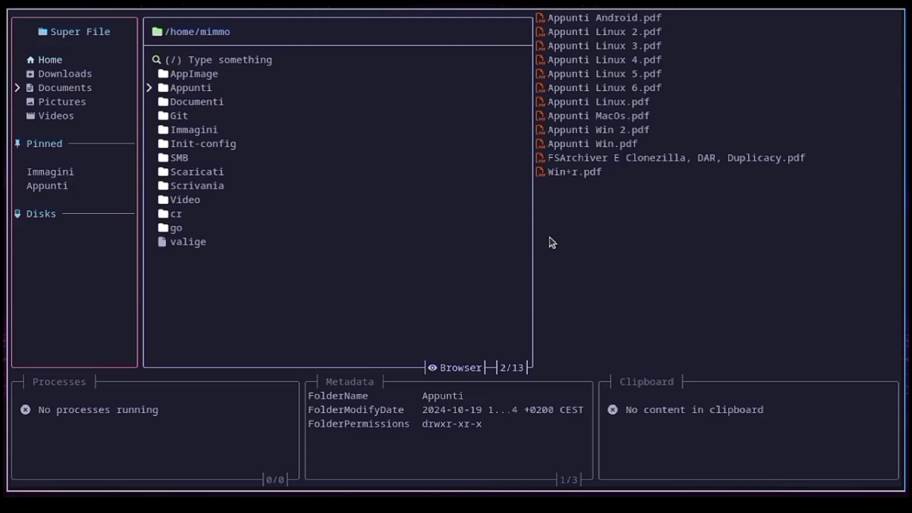
key(s)
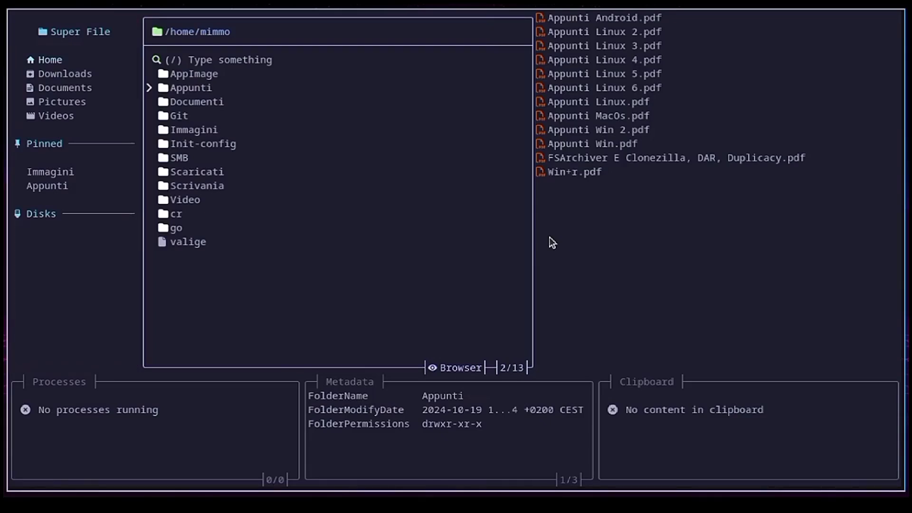
key(Up)
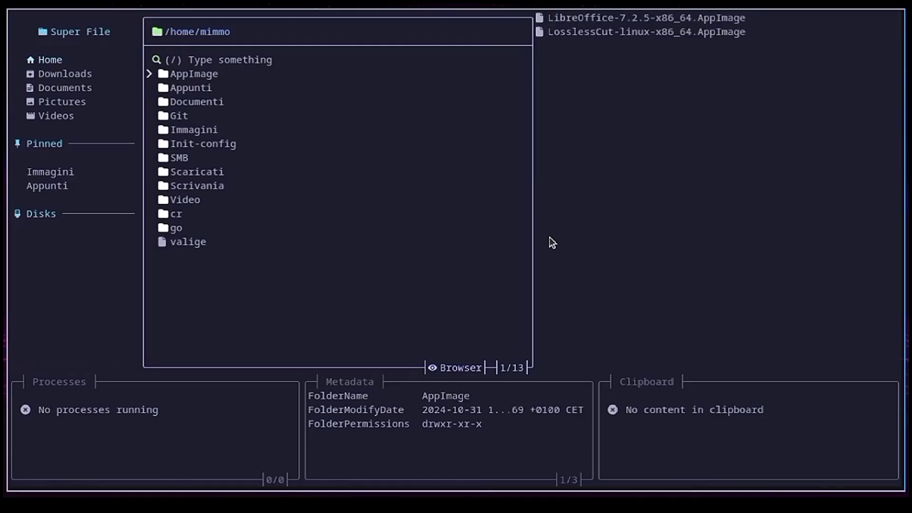
key(Right)
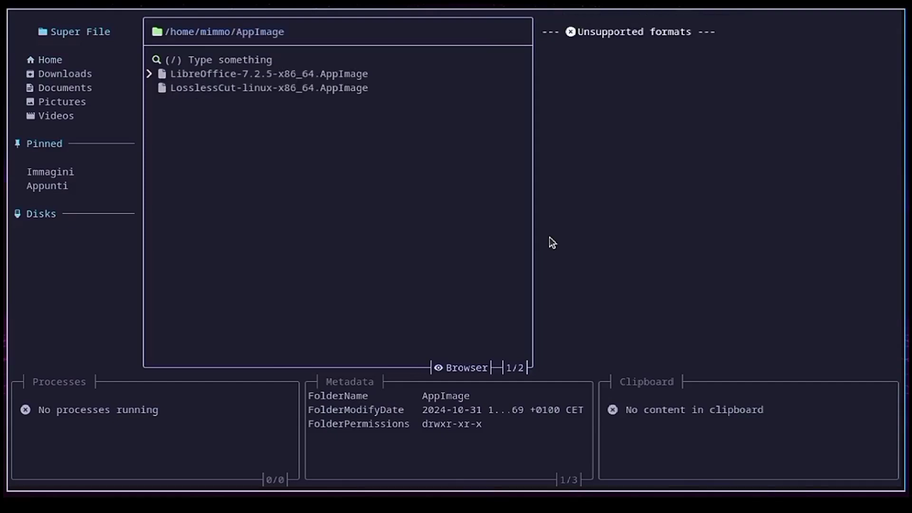
key(shift+p)
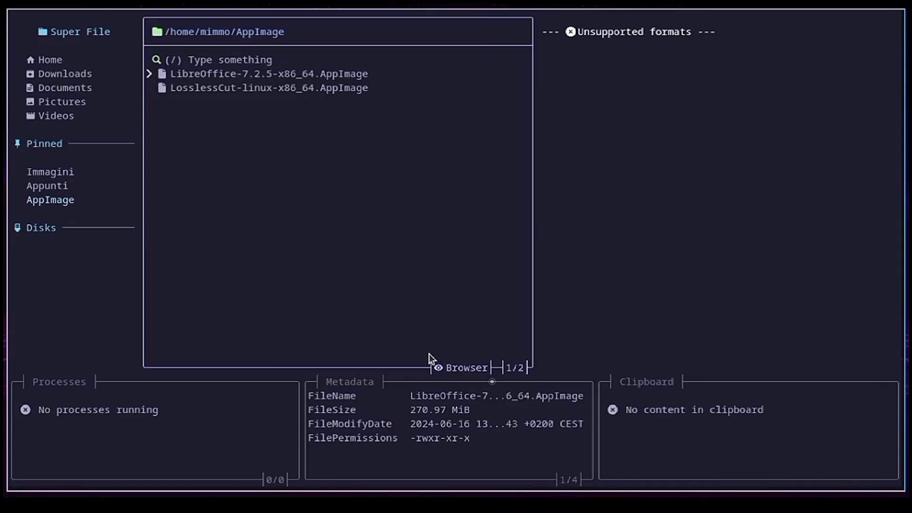
Focus the metadata panel and read further down the selected AppImage's metadata.
key(m)
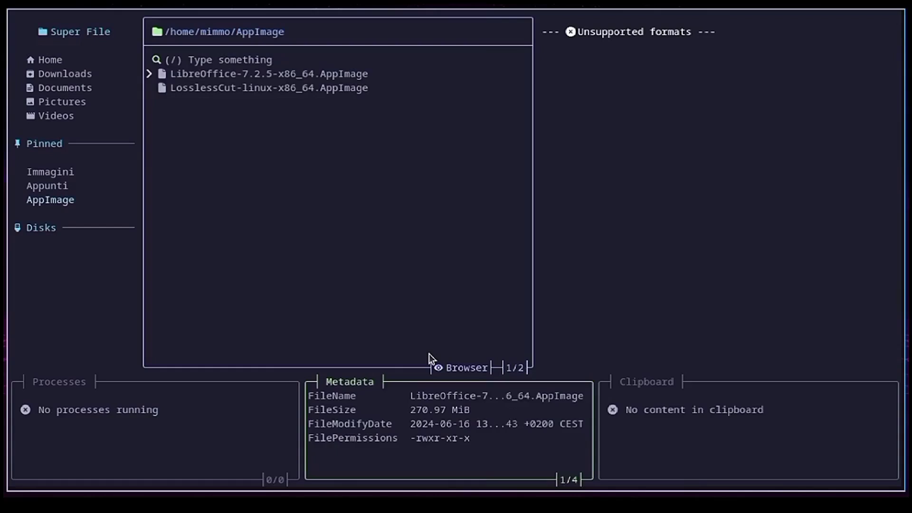
key(Down)
key(Down)
key(m)
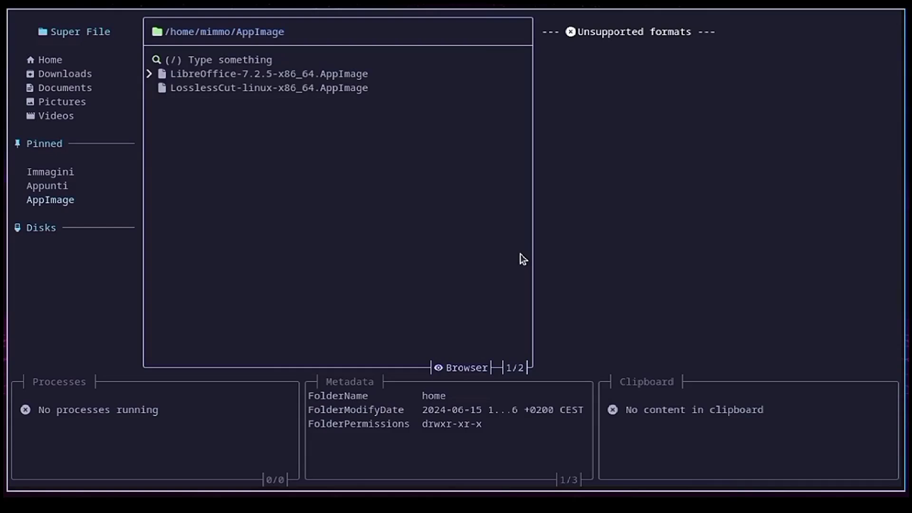
Go up to the root, open /tmp and move to demo.txt to preview it.
key(Left)
key(Left)
key(Left)
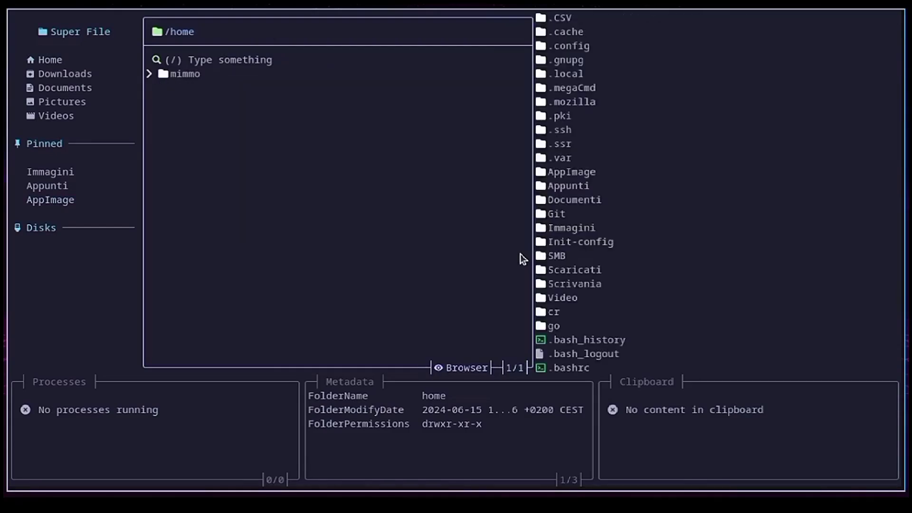
key(Down)
key(Down)
key(Down)
key(Down)
key(Down)
key(Down)
key(Down)
key(Down)
key(Down)
key(Down)
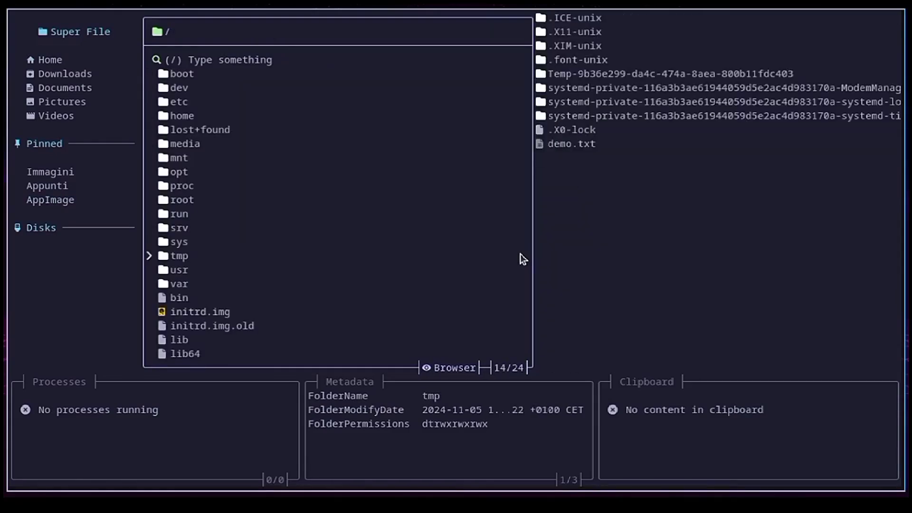
key(Right)
key(Down)
key(Down)
key(Down)
key(Down)
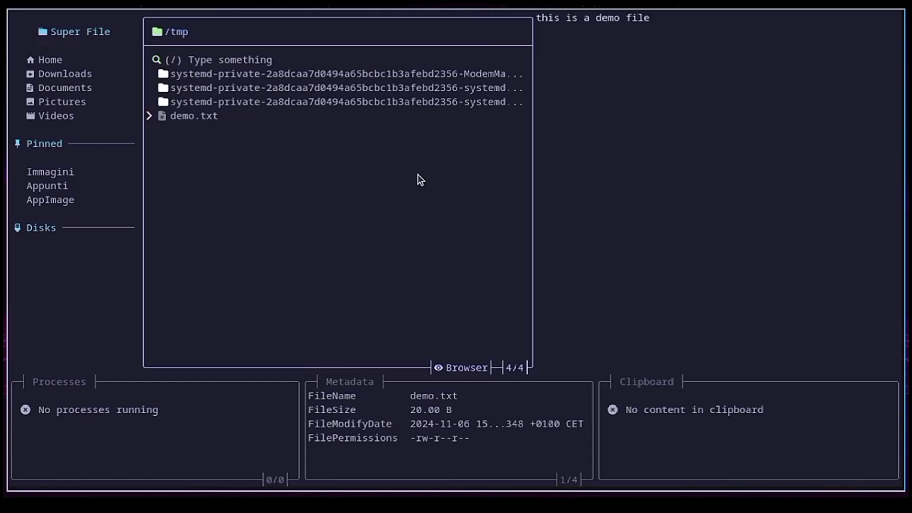
Rename demo.txt to demo1.txt.
key(ctrl+r)
key(Left)
key(Left)
key(Left)
key(Left)
text(1)
key(Return)
Create a new file named demo2.txt in /tmp.
key(ctrl+n)
key(ctrl+n)
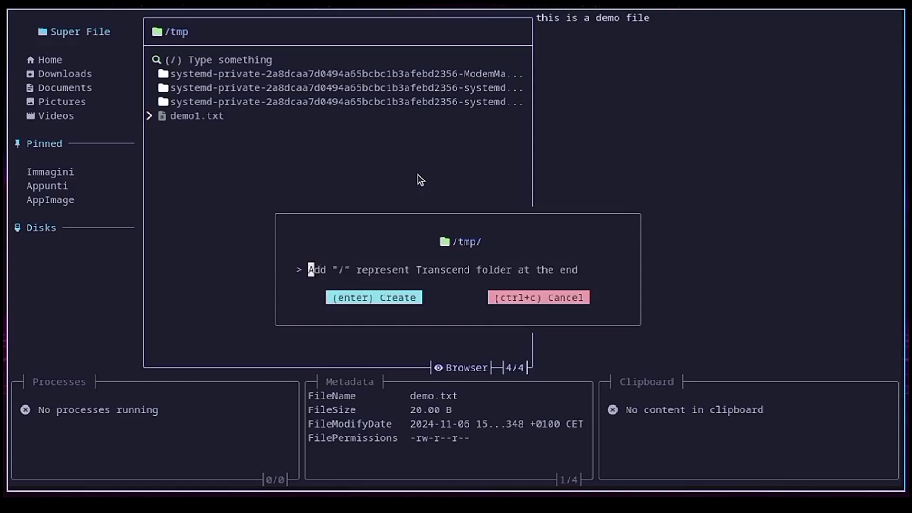
text(demo2.txt)
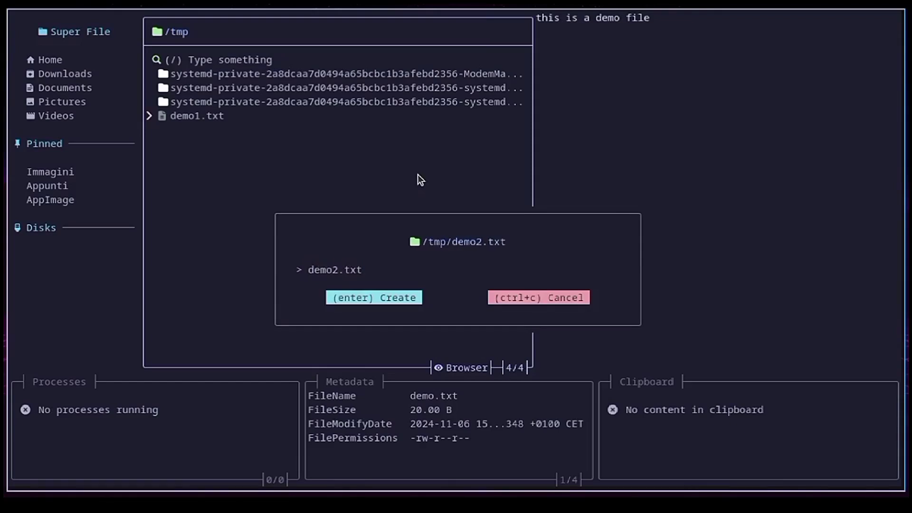
key(Return)
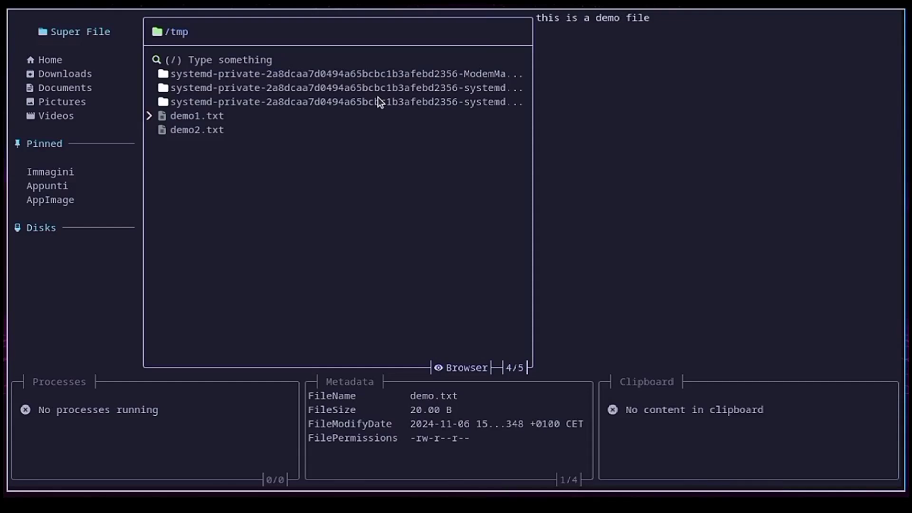
Create a new folder named demo2 in /tmp.
key(ctrl+n)
text(demo2)
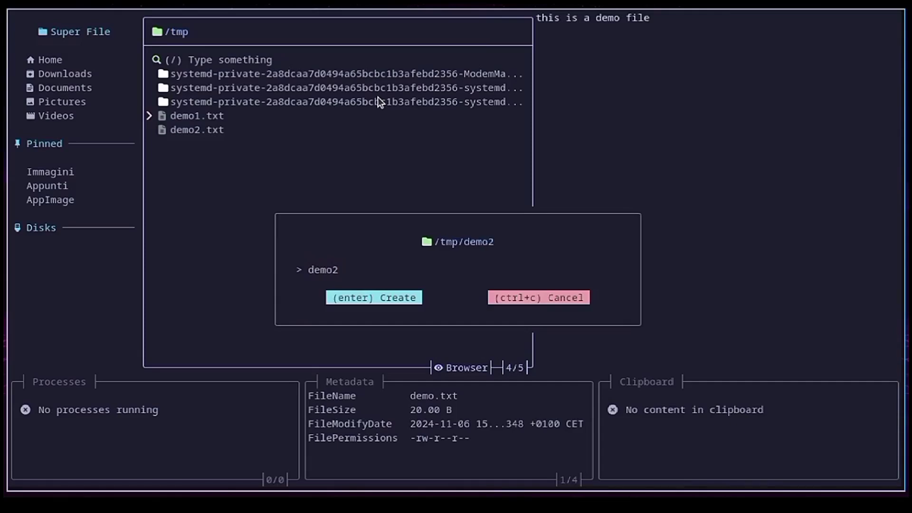
text(/)
key(Return)
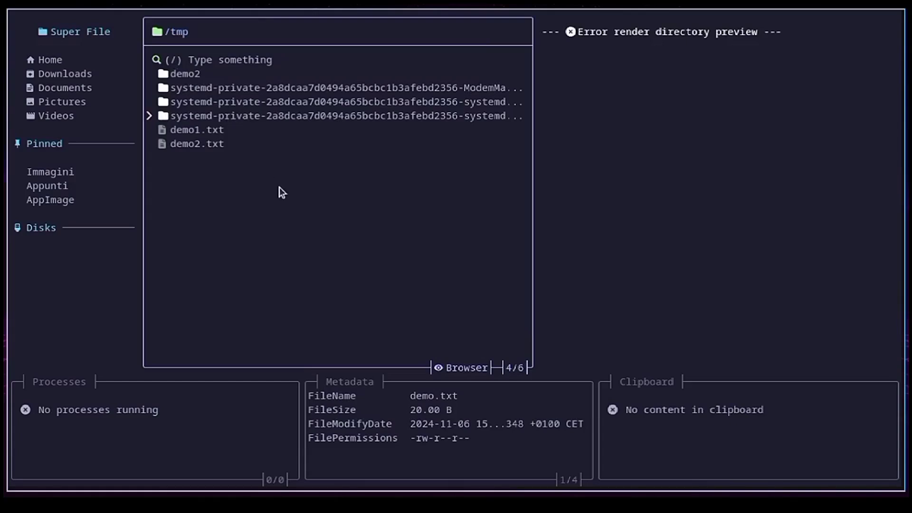
Trash demo2.txt and then the demo2 folder, confirming each deletion.
key(ctrl+d)
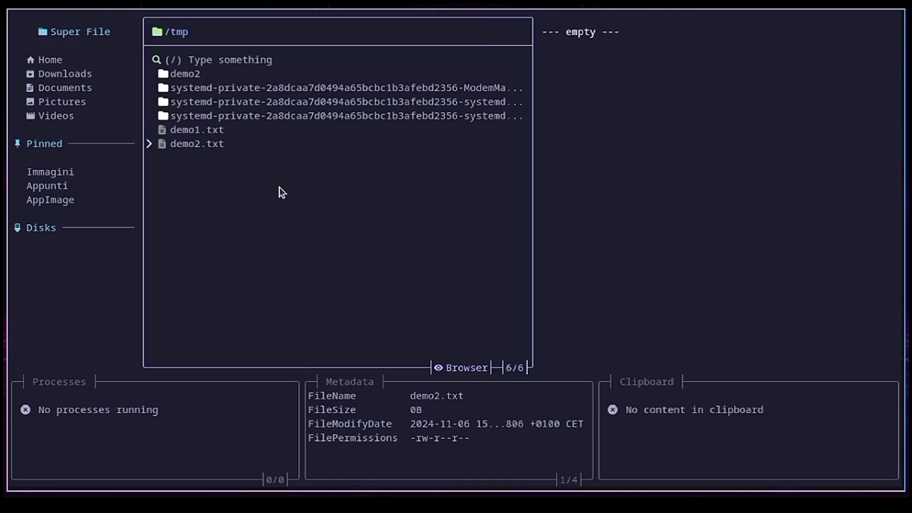
key(ctrl+d)
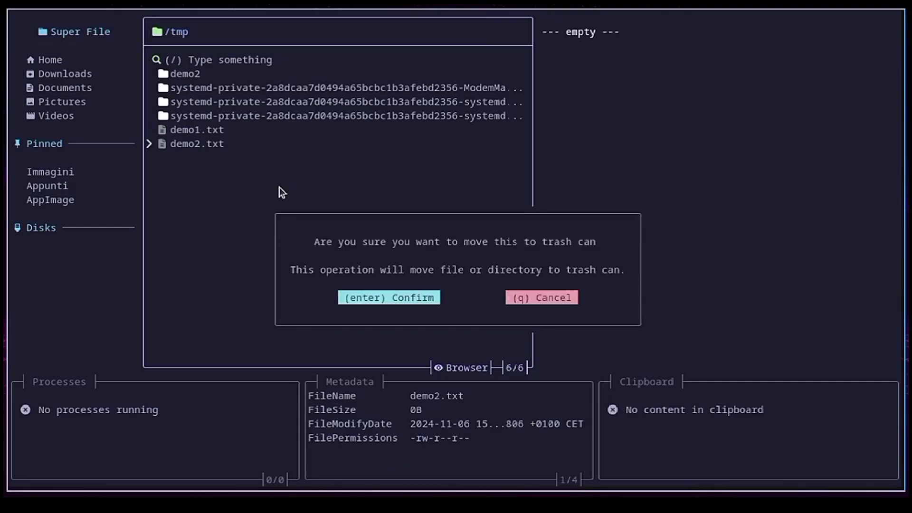
key(Return)
key(Up)
key(Up)
key(Up)
key(Up)
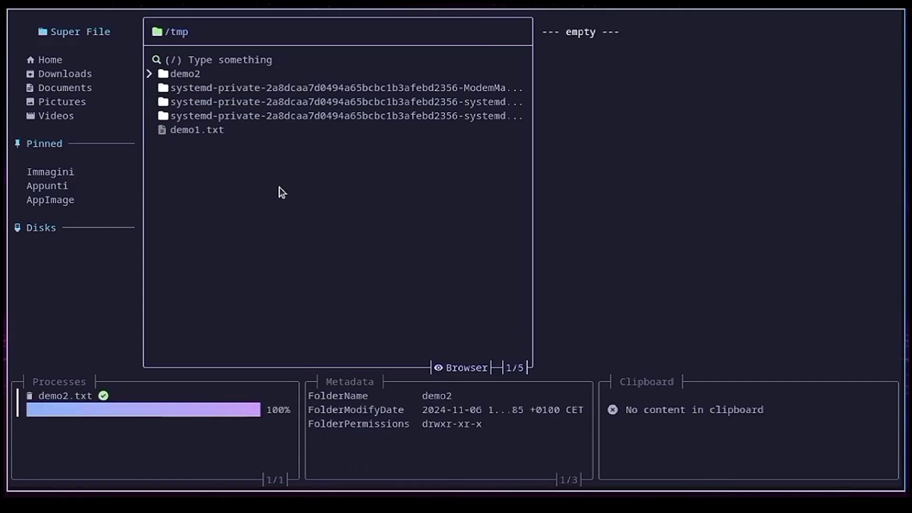
key(ctrl+d)
key(Return)
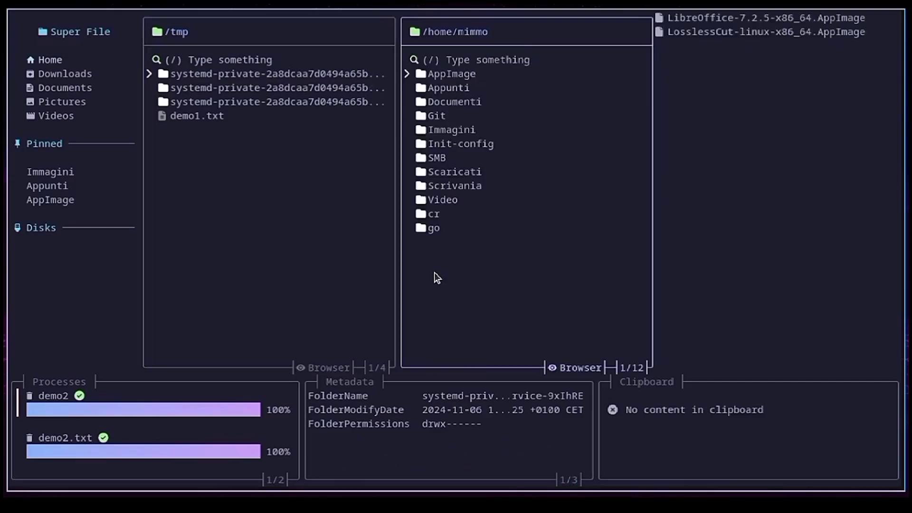
key(n)
key(n)
key(n)
key(n)
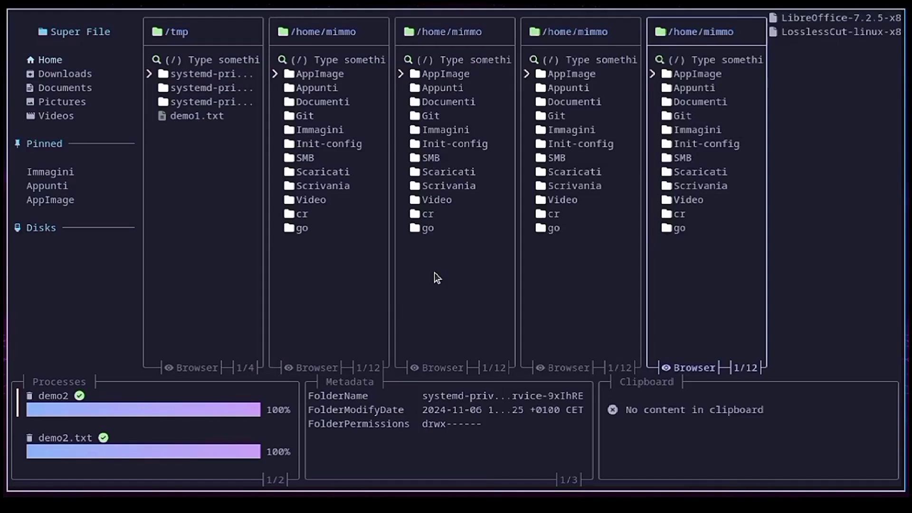
key(w)
key(w)
key(w)
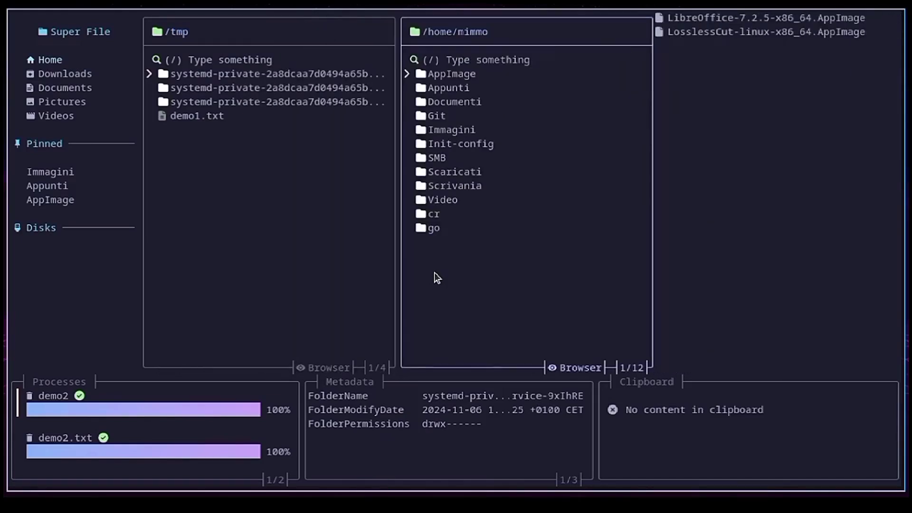
key(w)
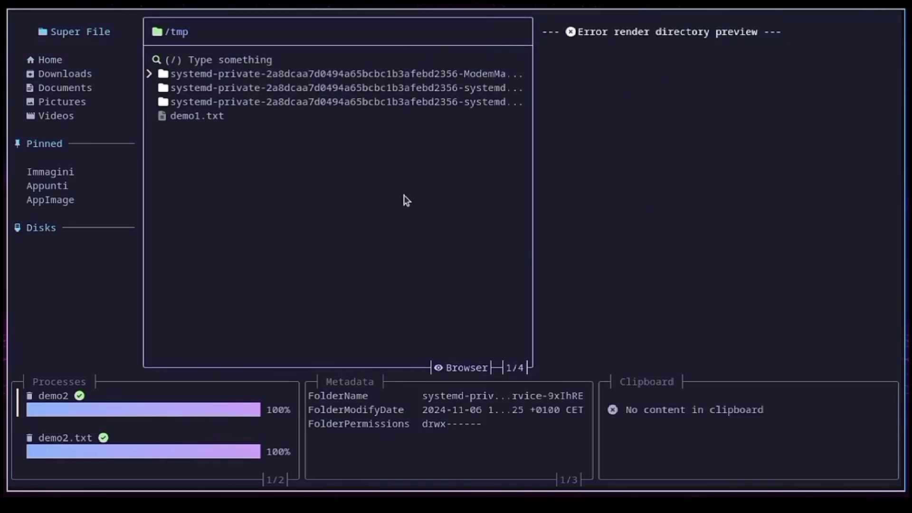
Copy demo1.txt and paste it into a new panel opened at the home folder.
key(Down)
key(Down)
key(Down)
key(ctrl+c)
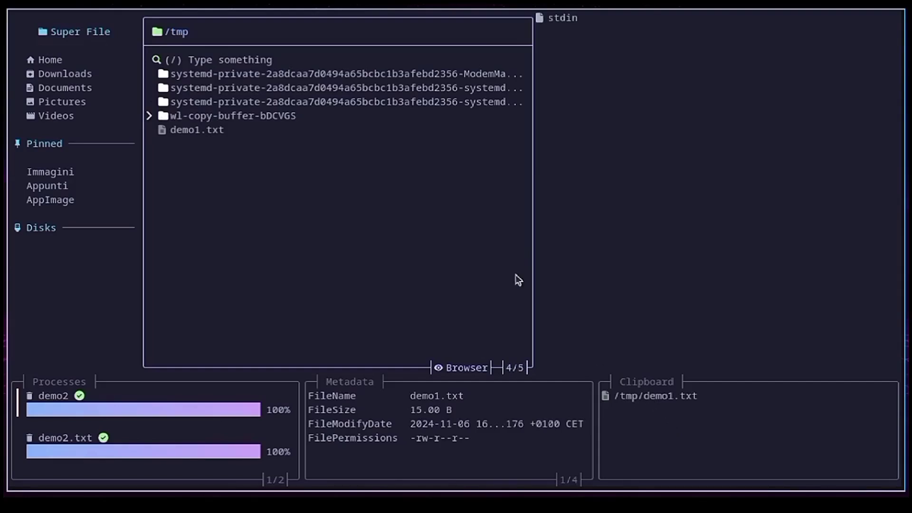
key(n)
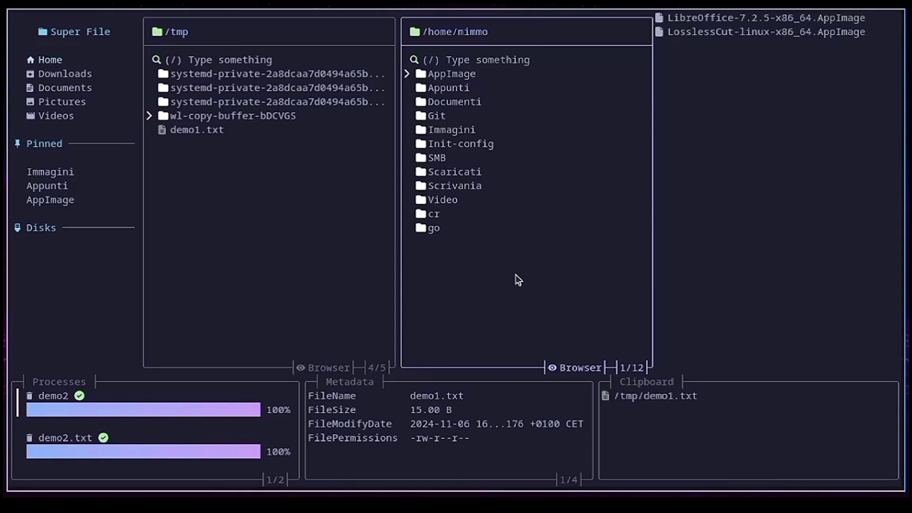
key(ctrl+v)
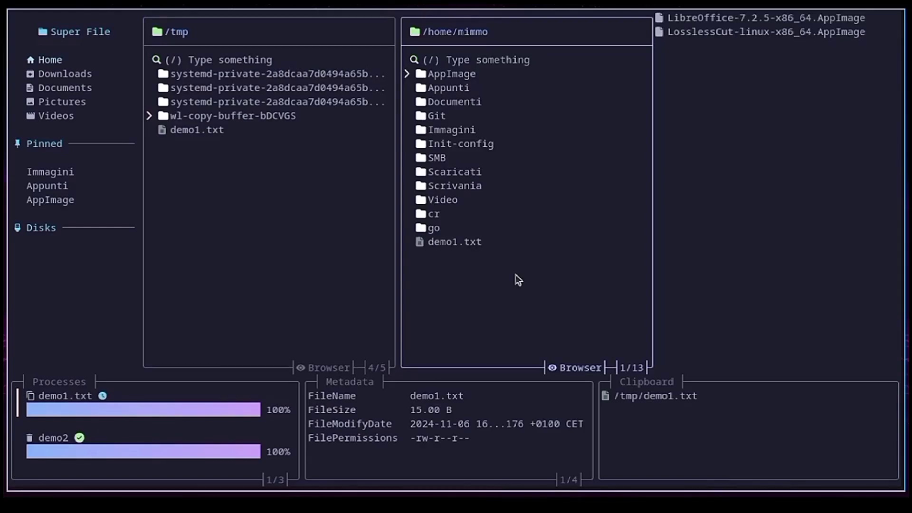
Switch focus back and forth between the /tmp and home folder panels.
key(Tab)
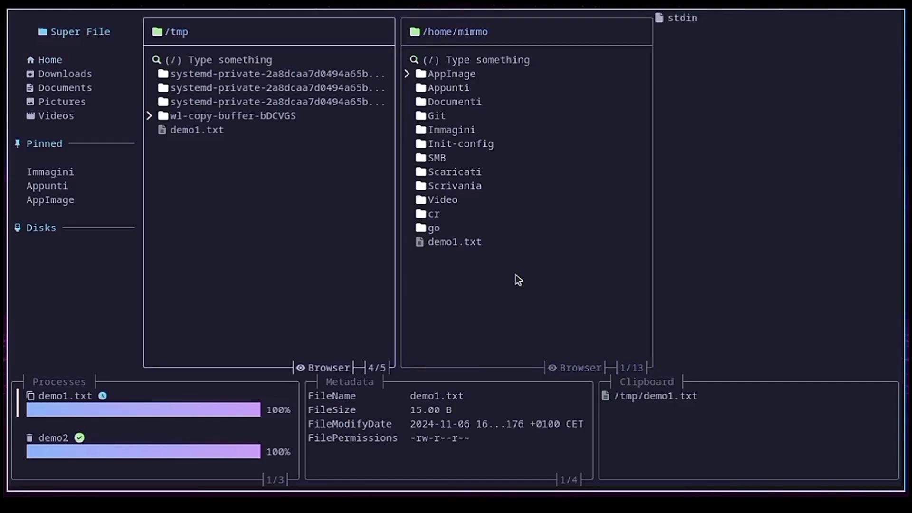
key(l)
key(h)
key(l)
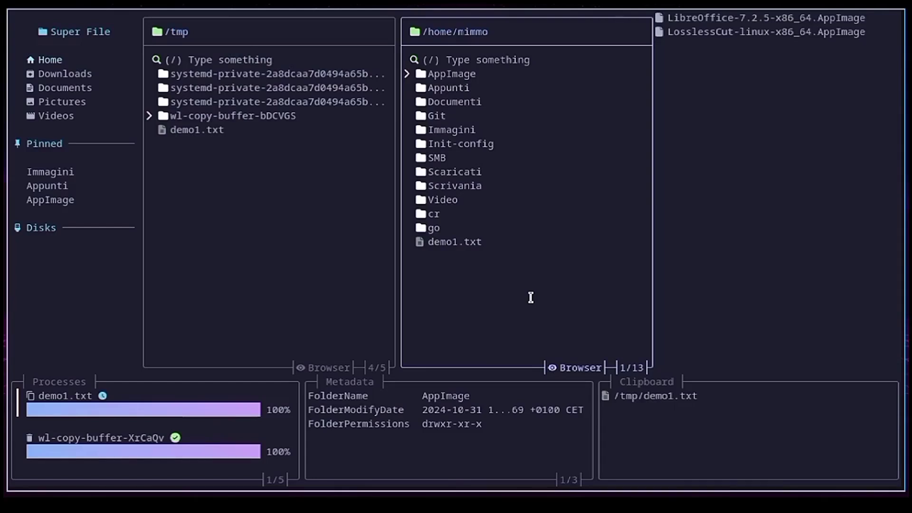
Relaunch spf, compress the AppImage folder into AppImage.zip and extract it to AppImage(1).
text(q)
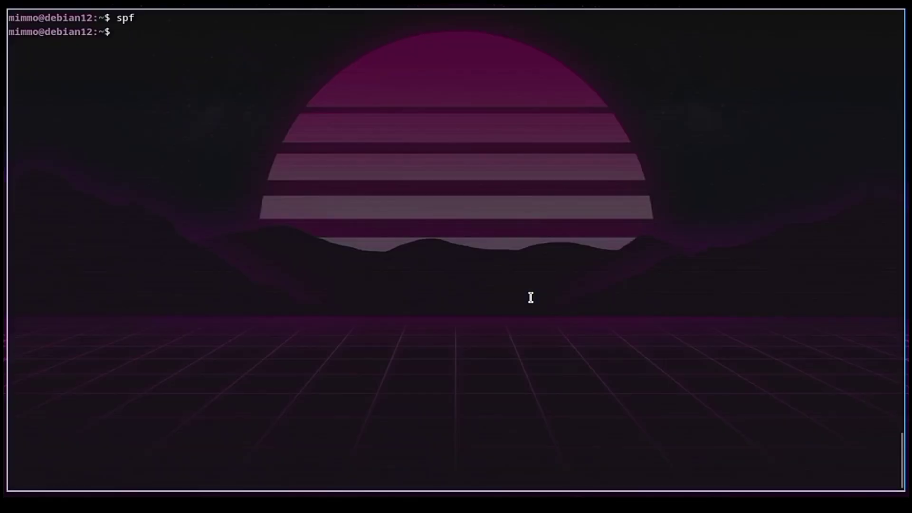
text(spf)
key(Return)
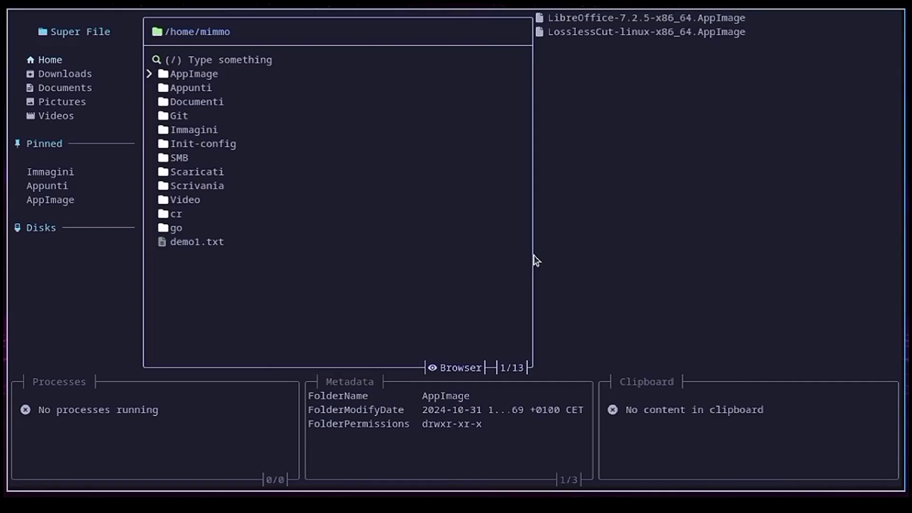
key(ctrl+a)
key(ctrl+e)
Move the cursor up to AppImage.zip, then down to AppImage(1).
key(Up)
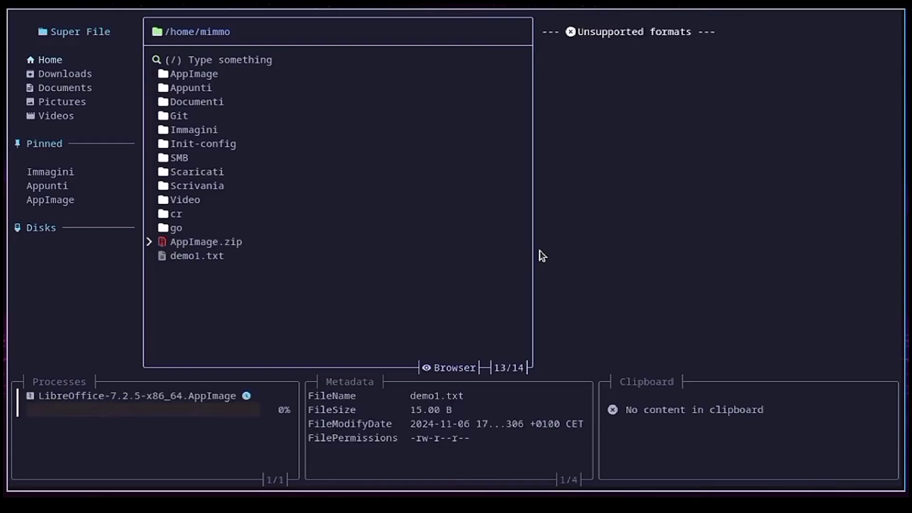
key(Up)
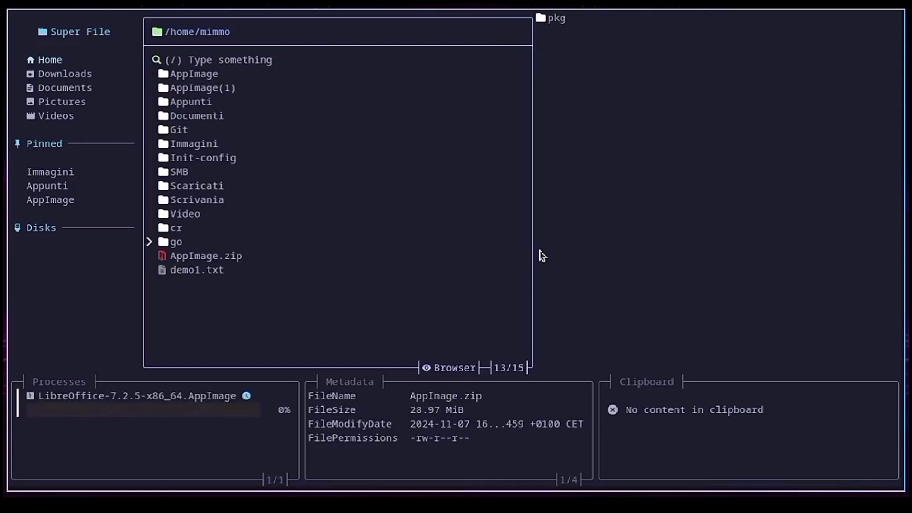
key(Down)
key(Down)
key(Down)
key(Down)
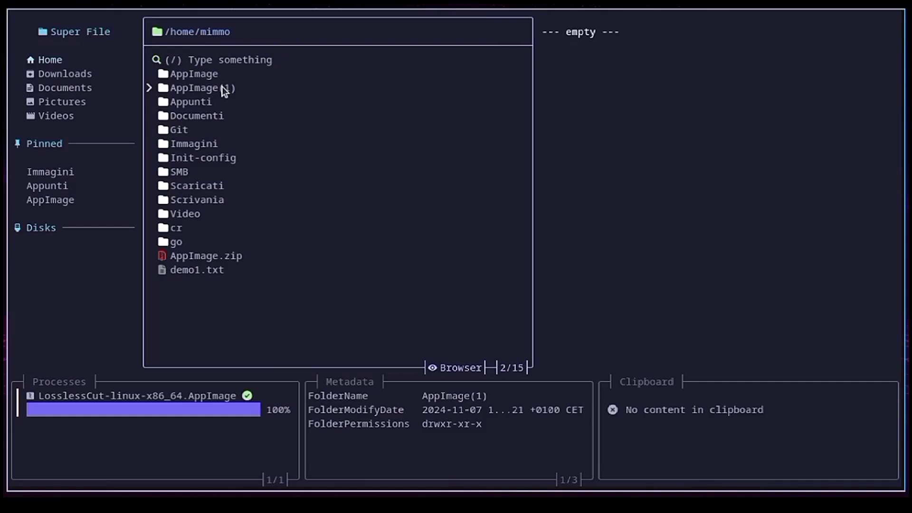
In selection mode, select AppImage.zip and send it to the trash.
key(v)
key(Up)
key(Up)
key(Up)
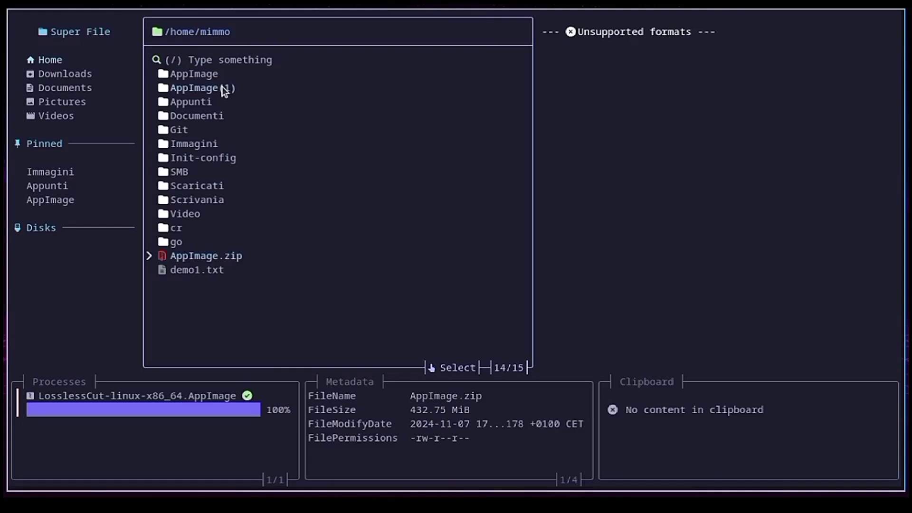
key(ctrl+d)
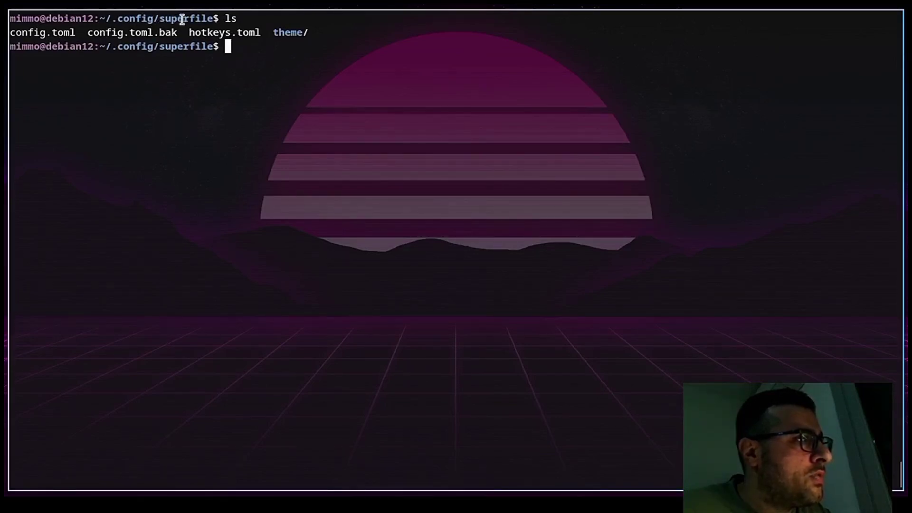
text(ca)
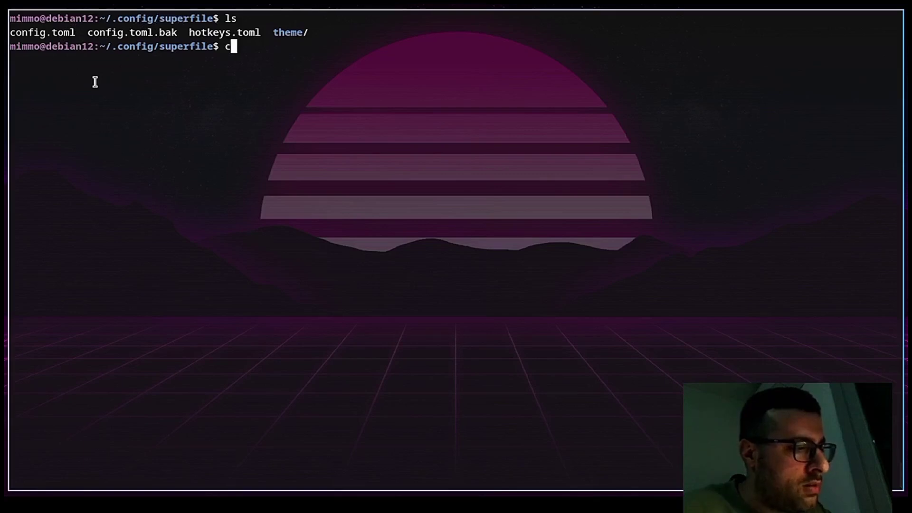
text(t )
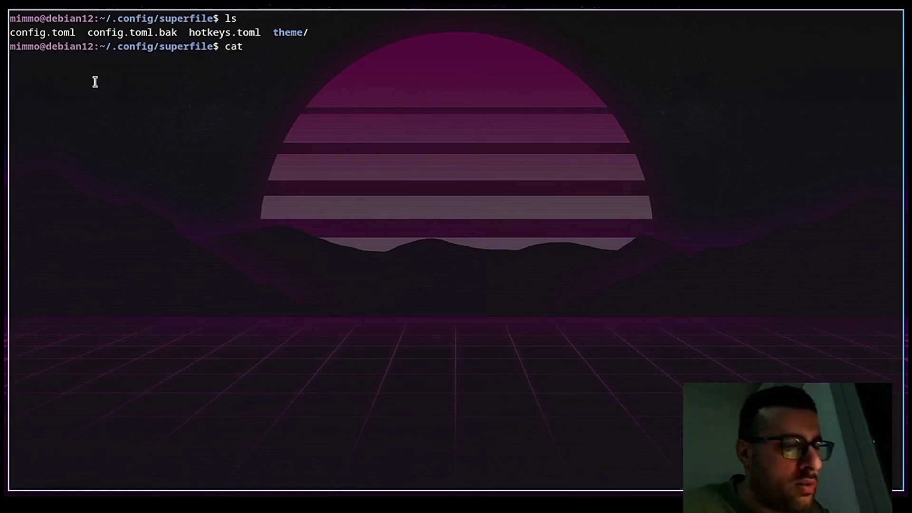
text(confi)
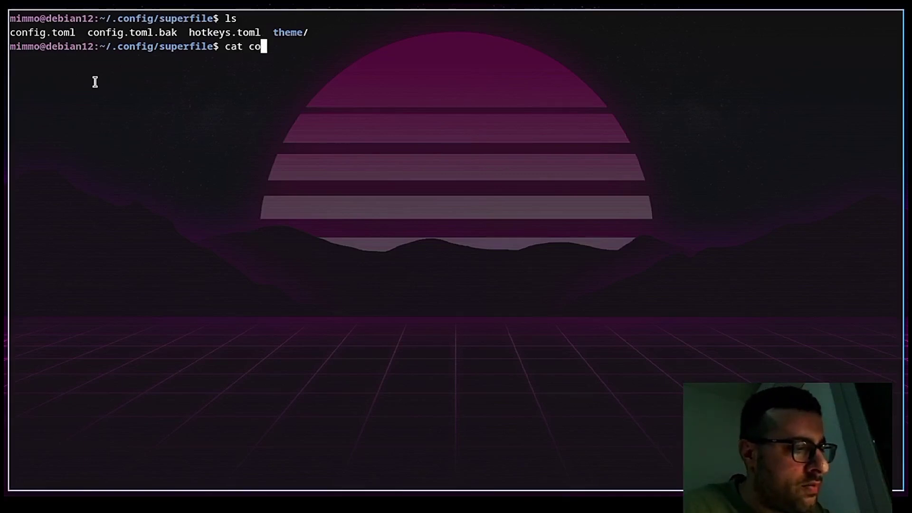
text(g)
key(Tab)
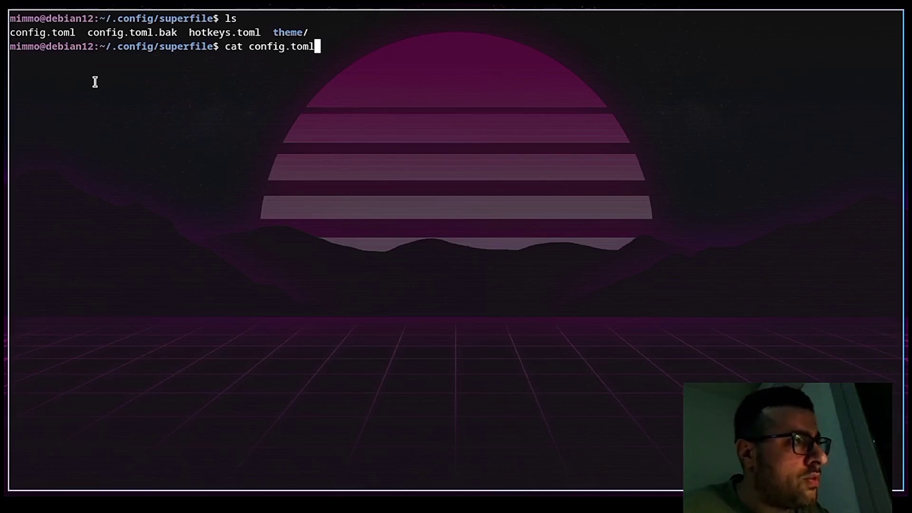
key(Return)
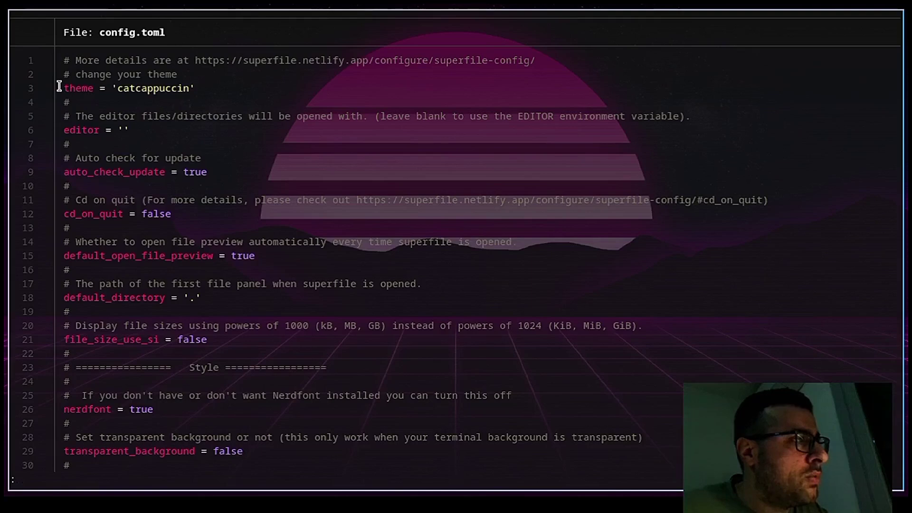
drag(58, 86, 195, 88)
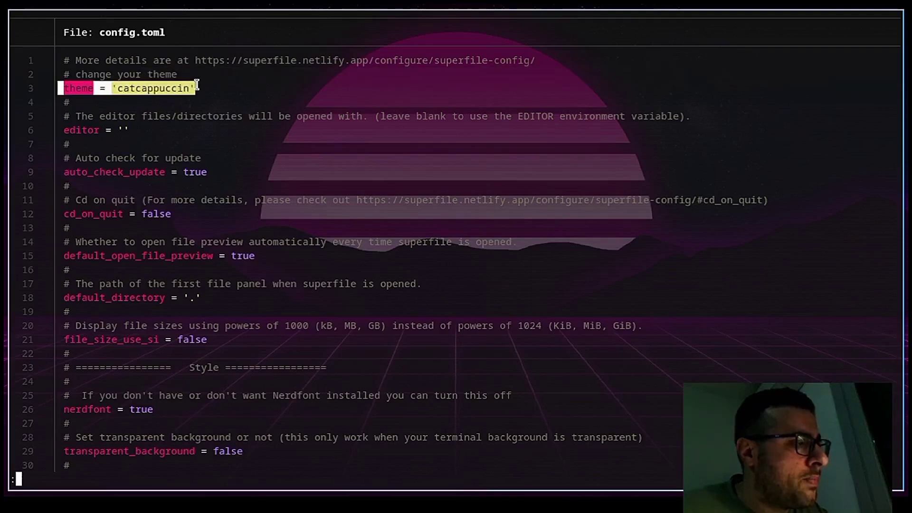
key(q)
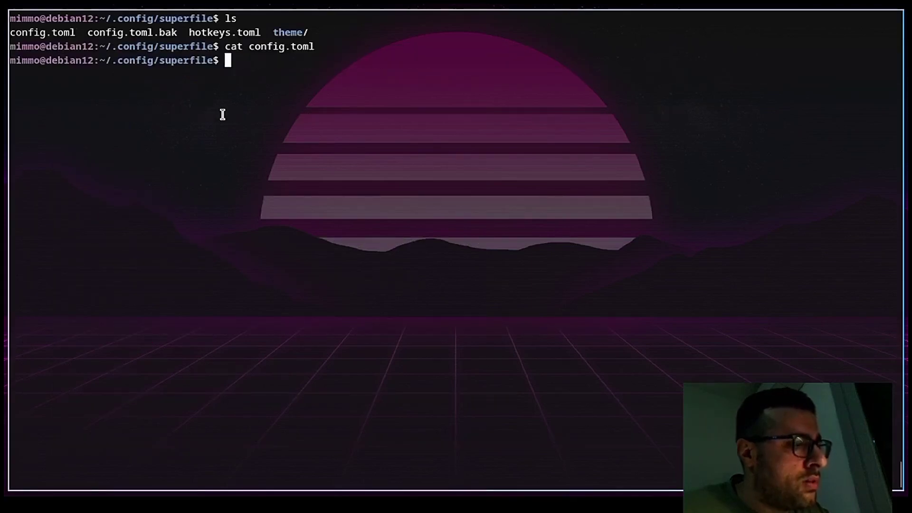
List the theme folder's files to confirm dracula.toml is there.
text(cd theme)
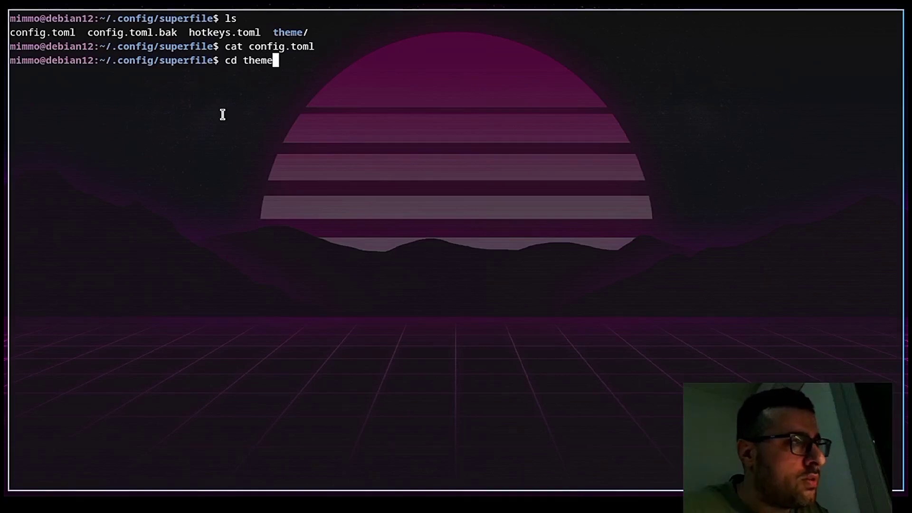
key(Return)
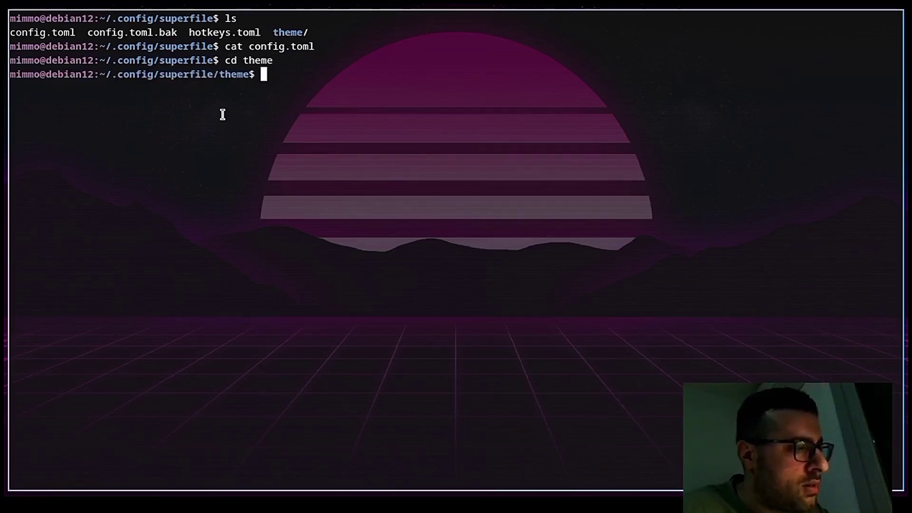
text(ls)
key(Return)
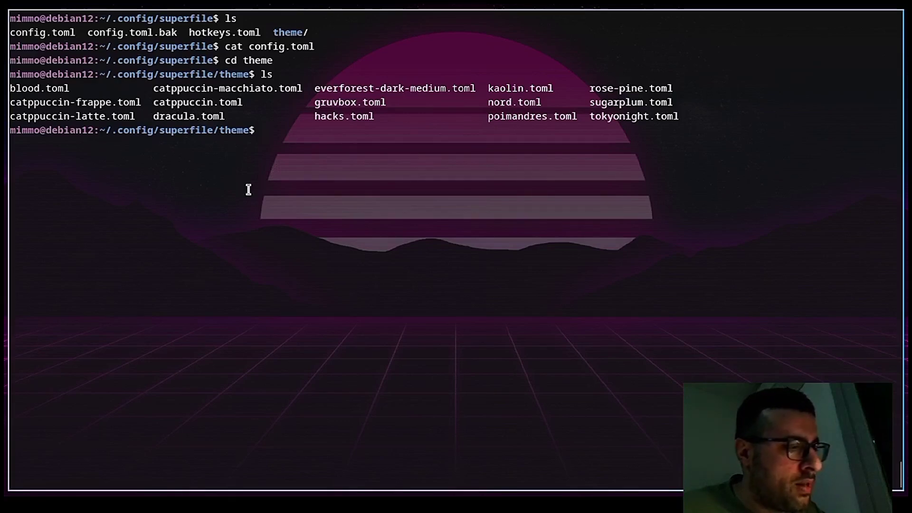
Back in ~/.config/superfile, use sed to replace catcappuccin with dracula in config.toml.
text(cd ..)
key(Return)
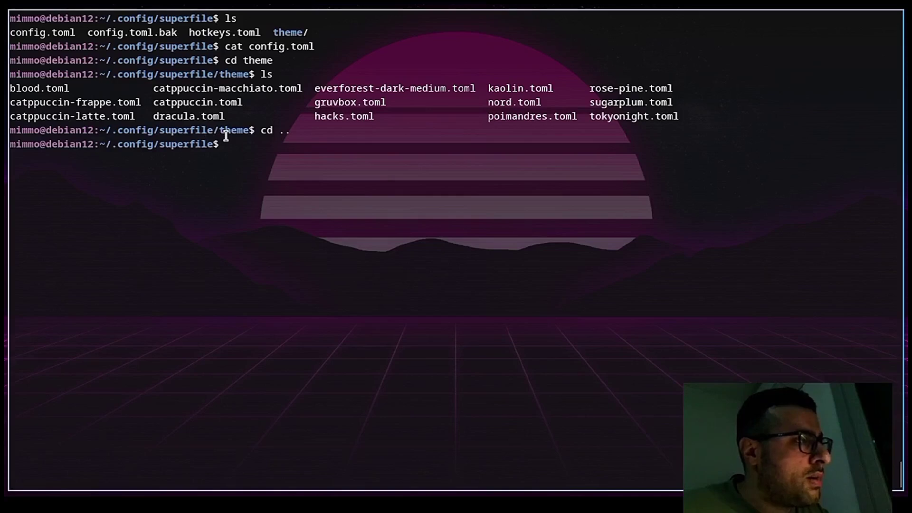
text(se)
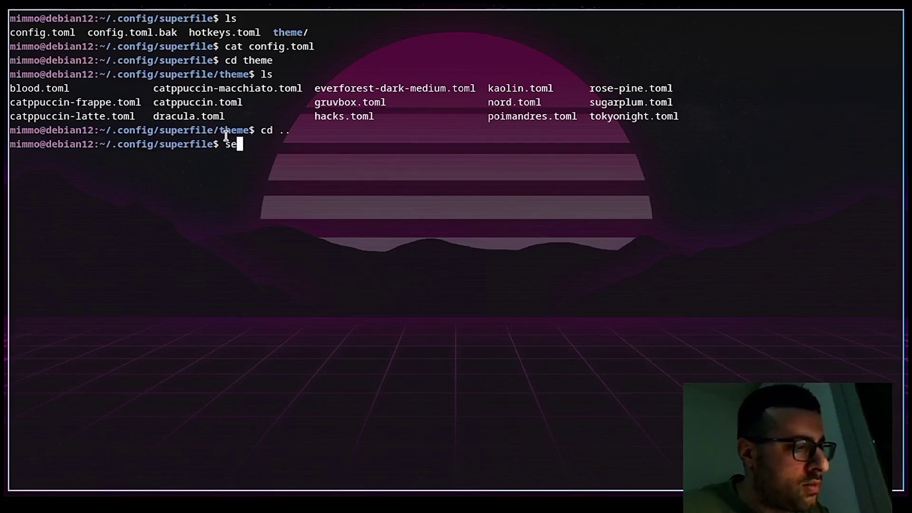
text(d -i ')
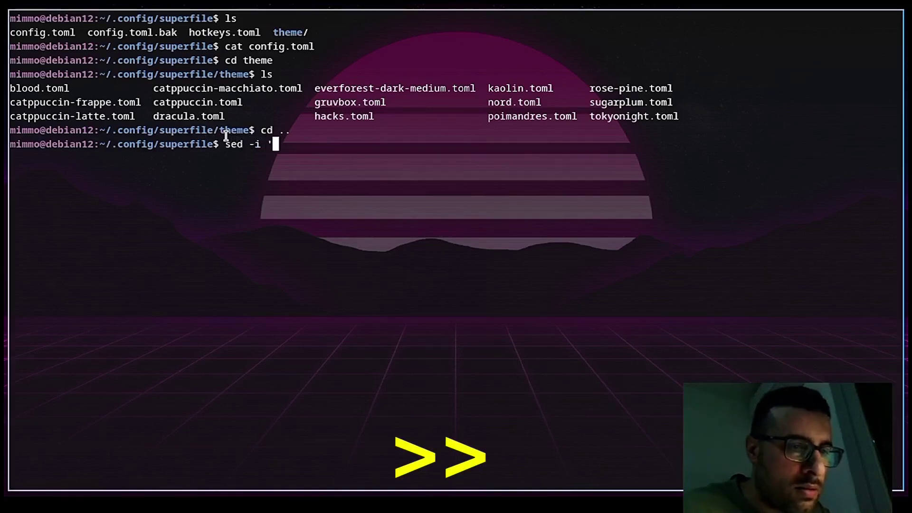
text(s/catcapp)
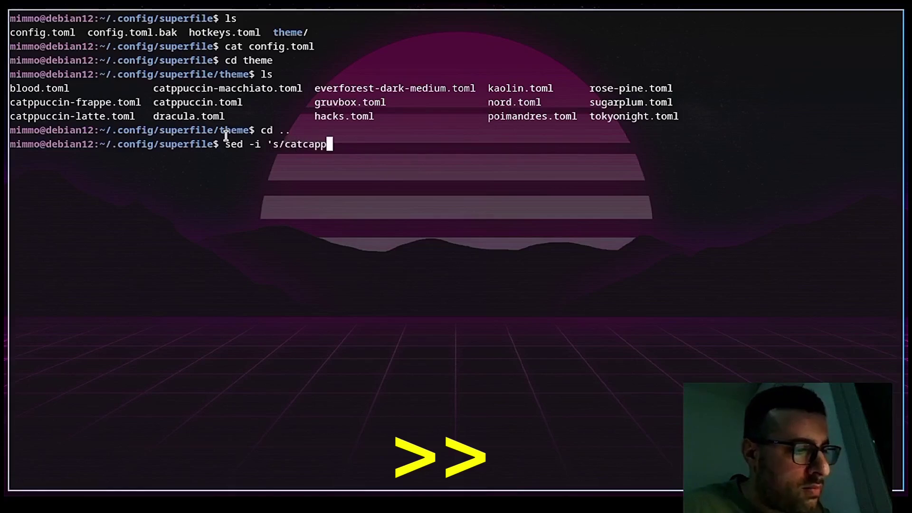
text(uccin/dracula)
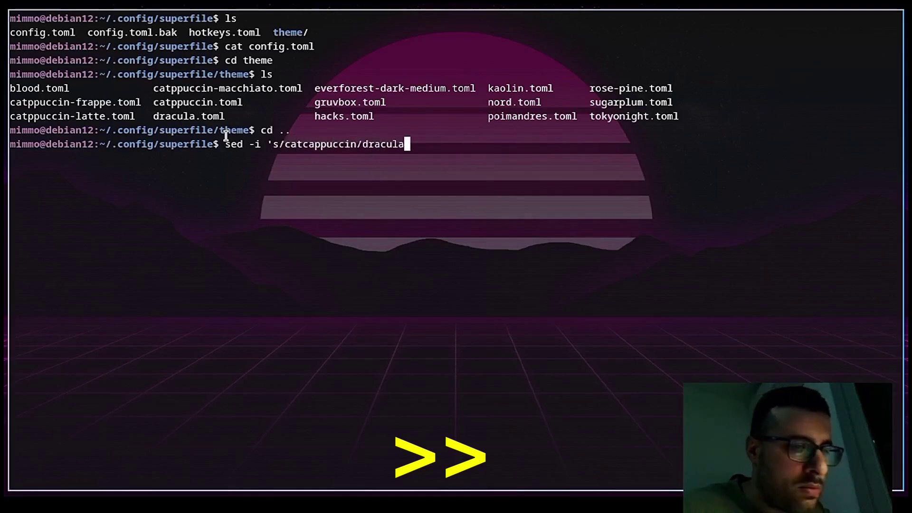
text(/' con)
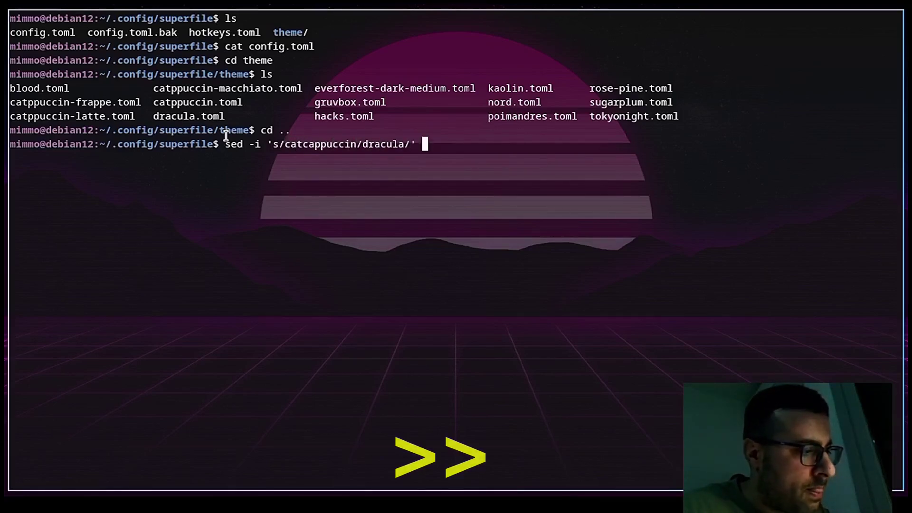
text(fig.toml)
key(Return)
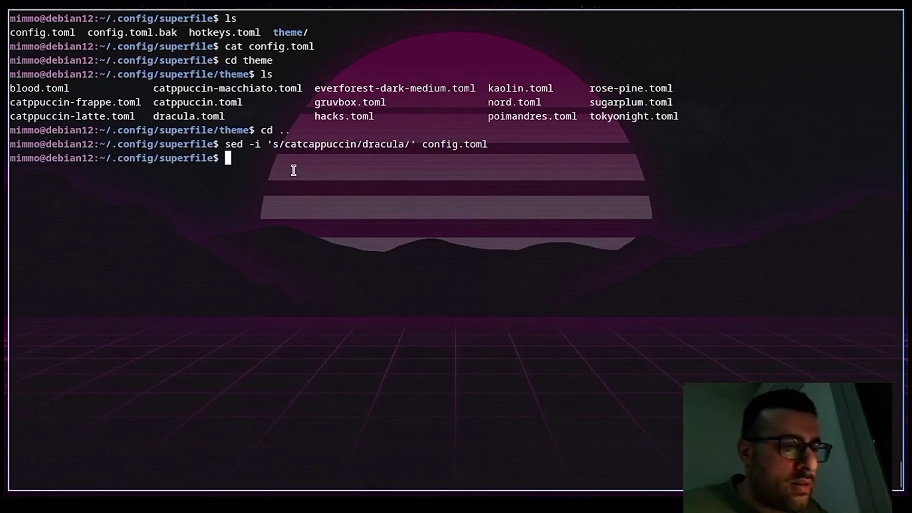
Launch spf from ~/.config/superfile, correcting the mistyped command first.
text(spd)
key(BackSpace)
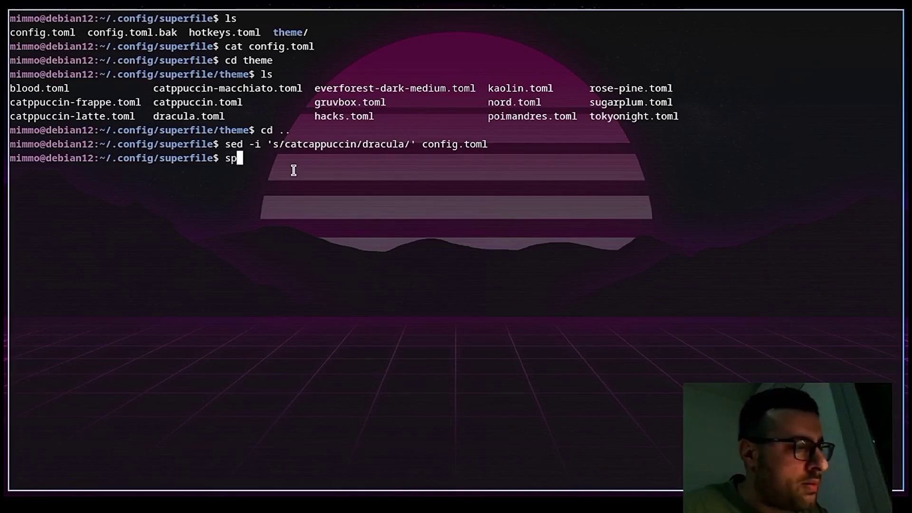
text(d)
key(BackSpace)
text(f)
key(Return)
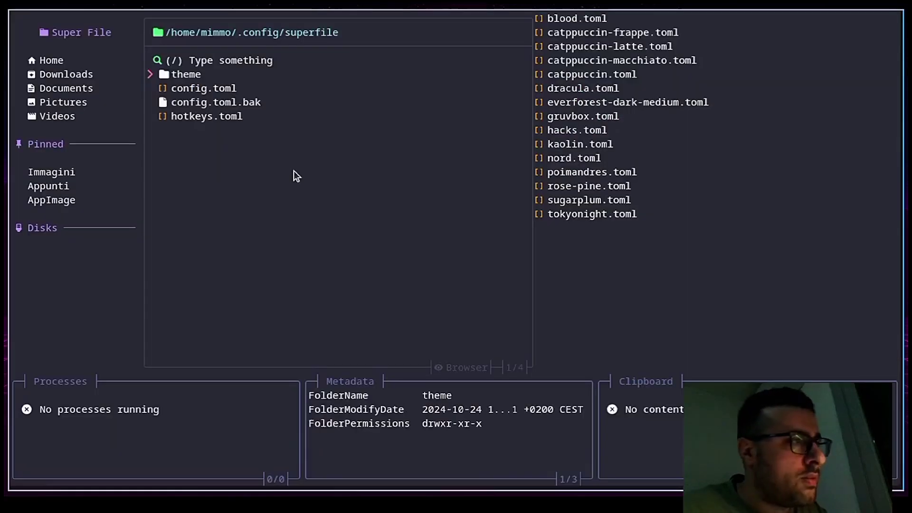